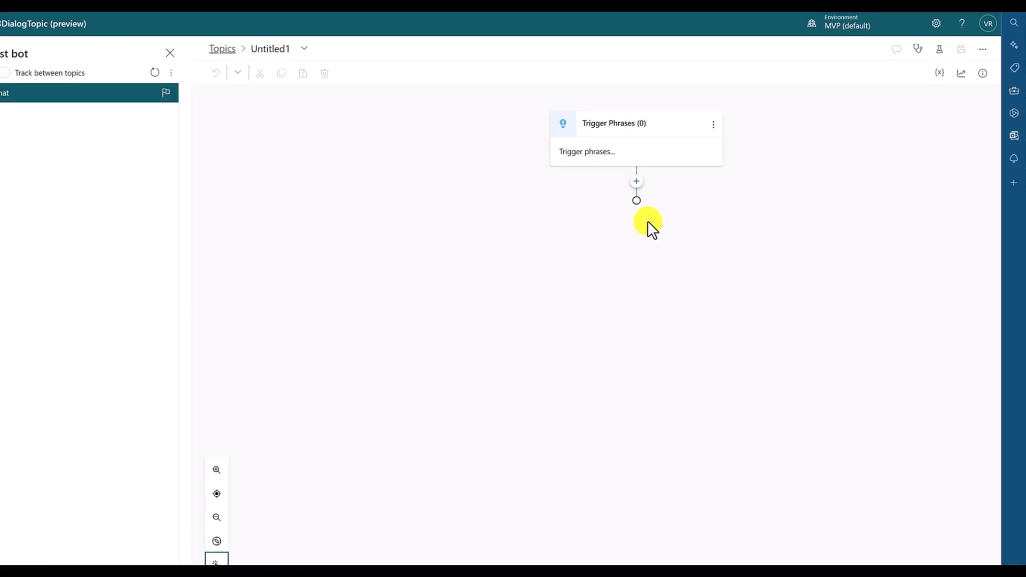
Step: Add a Set Variable Value node below the trigger that uses a newly created variable, Var1
{"action": "left_click", "coordinate": [631, 183]}
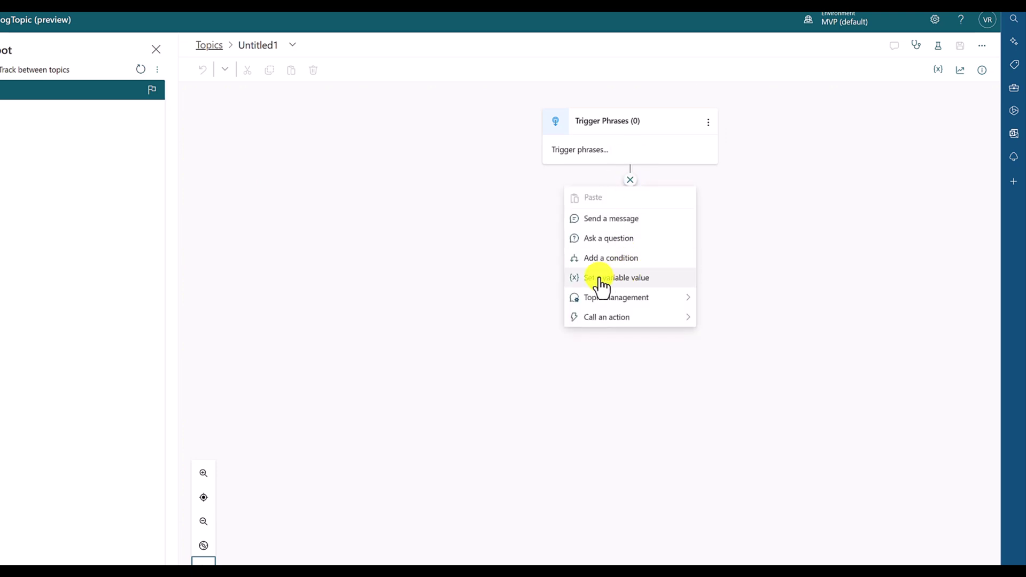
{"action": "left_click", "coordinate": [636, 279]}
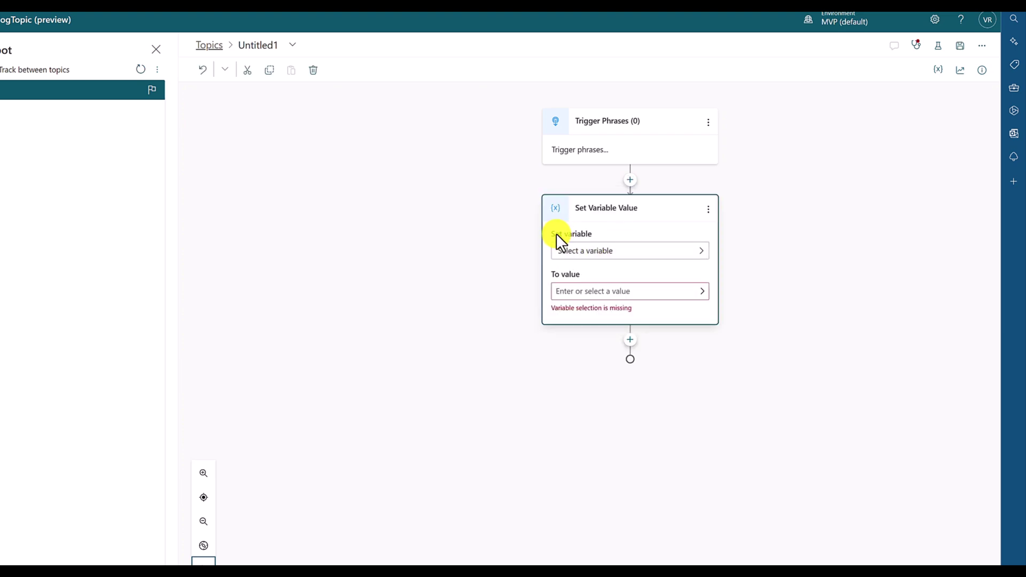
{"action": "left_click", "coordinate": [579, 262]}
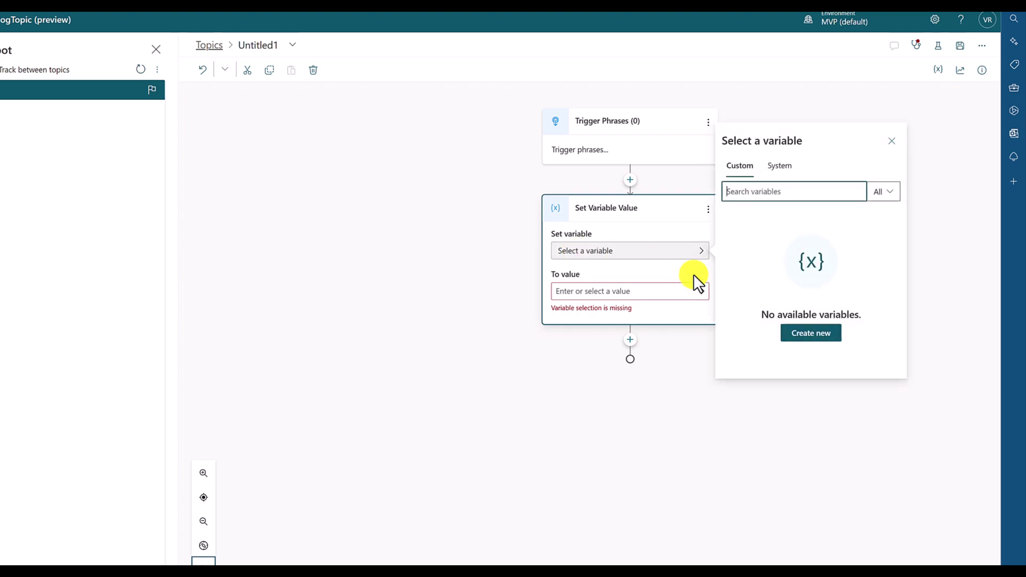
{"action": "left_click", "coordinate": [812, 334]}
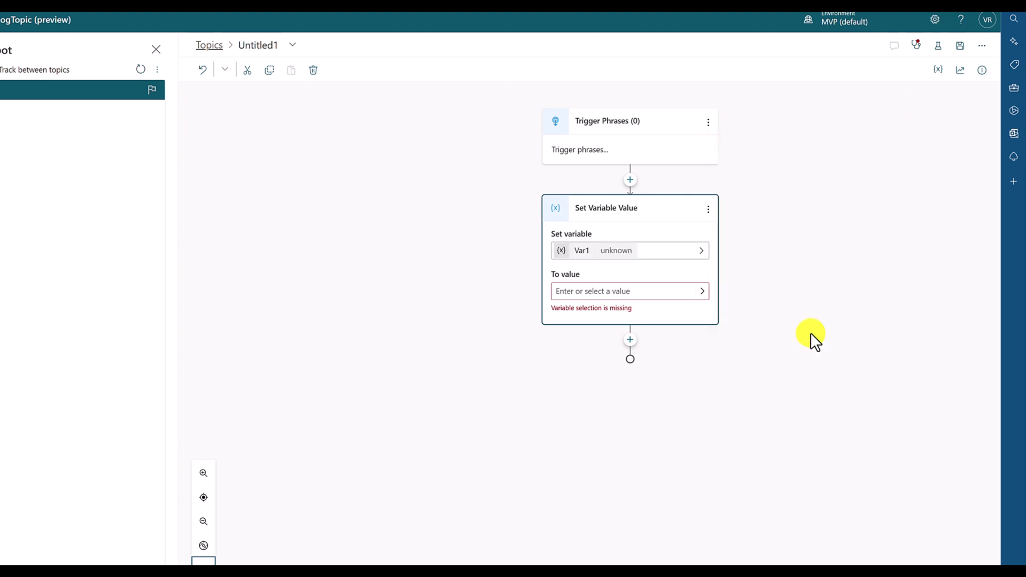
Step: Rename variable Var1 to userName in Variable properties, then focus the node's To value field
{"action": "left_click", "coordinate": [584, 259]}
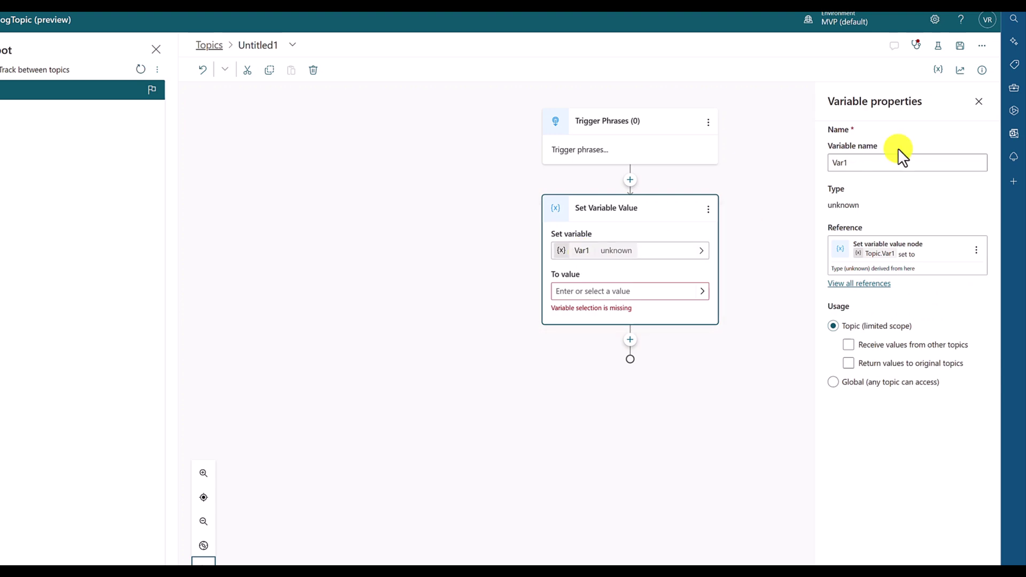
{"action": "left_click", "coordinate": [873, 160]}
{"action": "left_click_drag", "start_coordinate": [873, 159], "coordinate": [802, 155]}
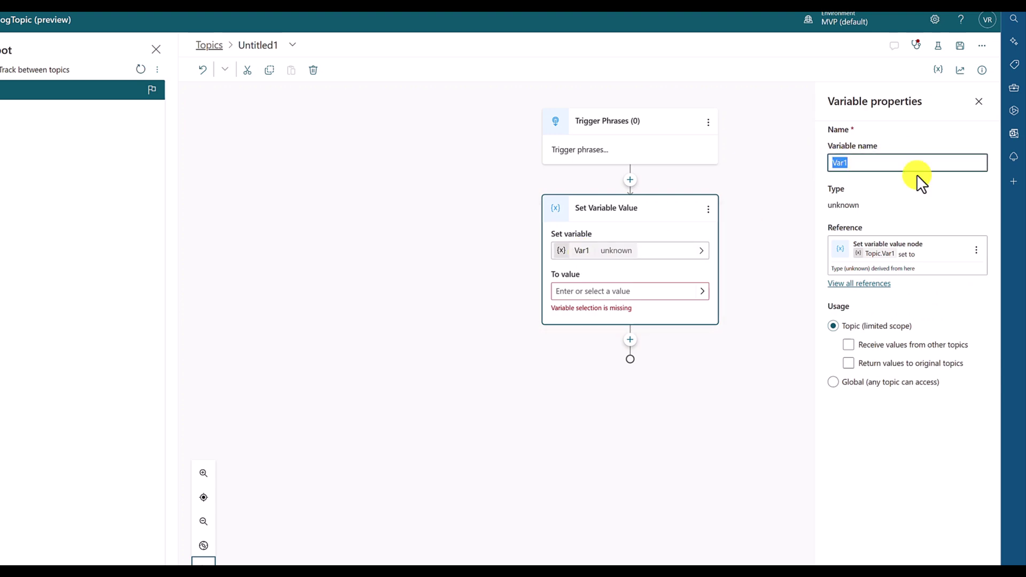
{"action": "type", "text": "u"}
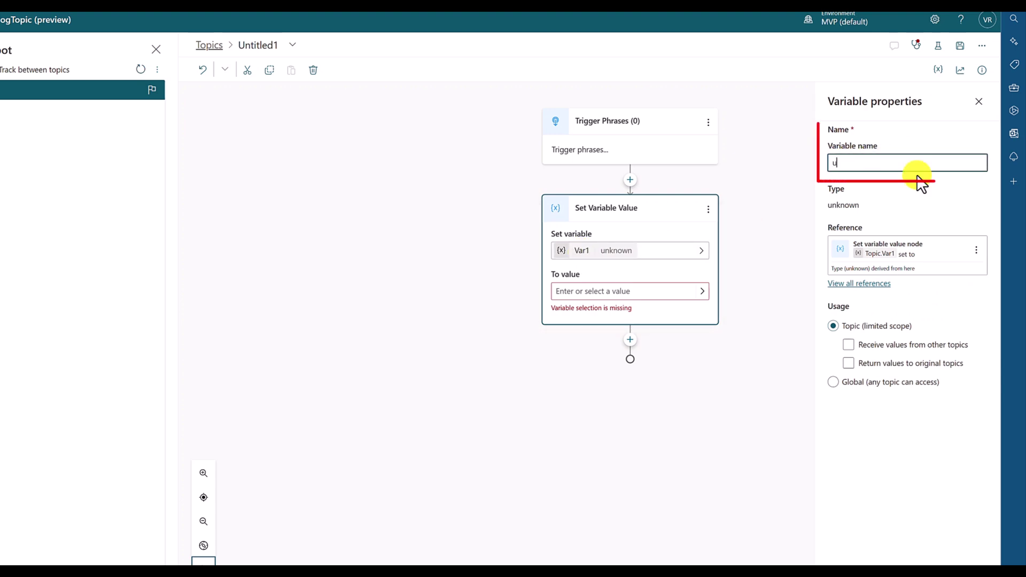
{"action": "type", "text": "serName"}
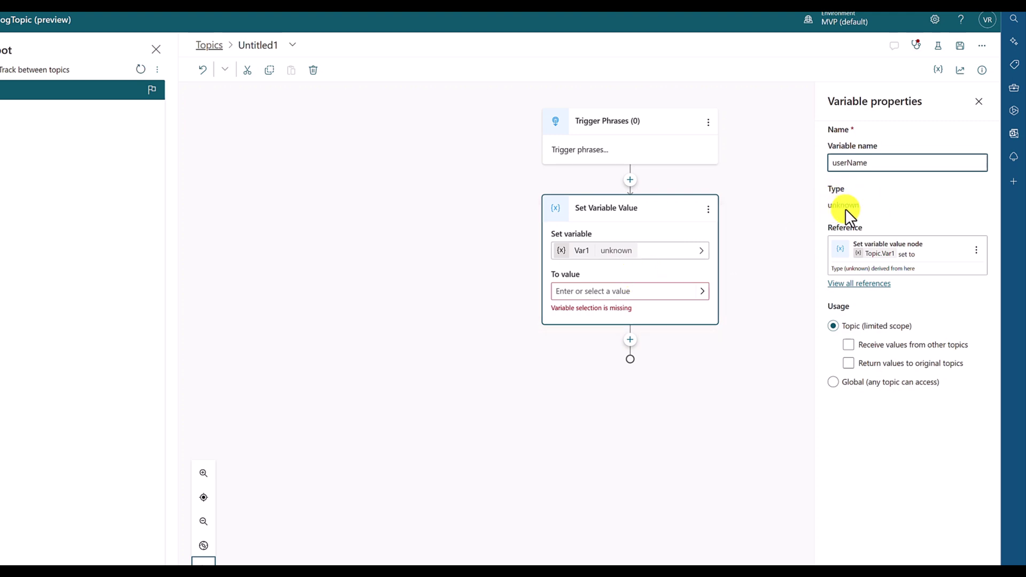
{"action": "left_click", "coordinate": [594, 265]}
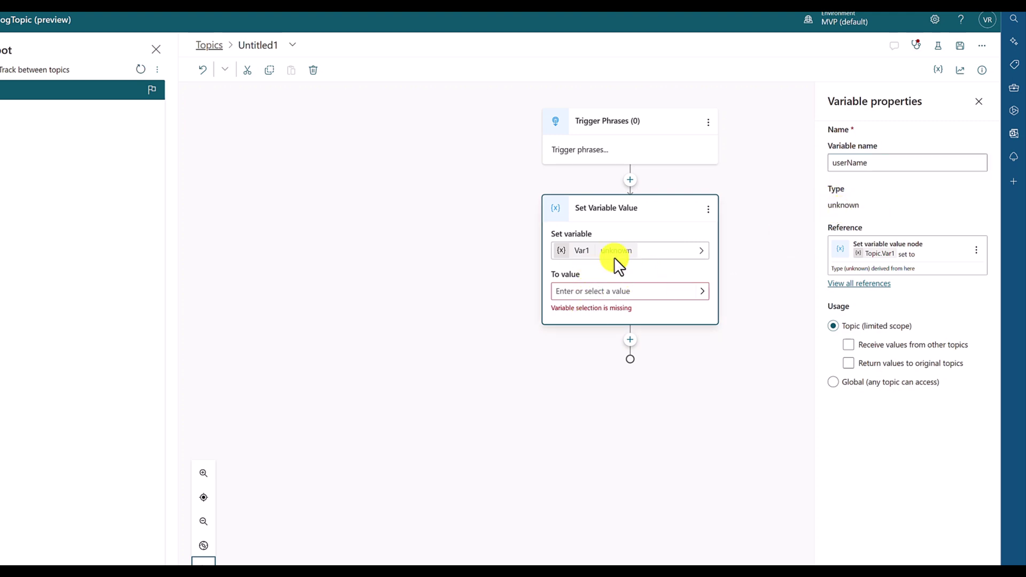
{"action": "left_click", "coordinate": [612, 292]}
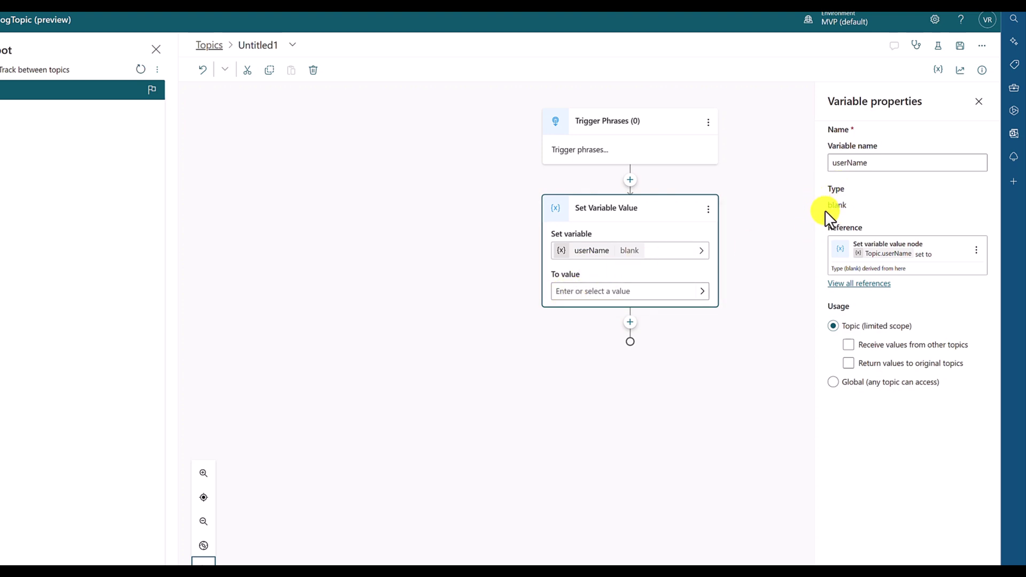
{"action": "left_click", "coordinate": [583, 291]}
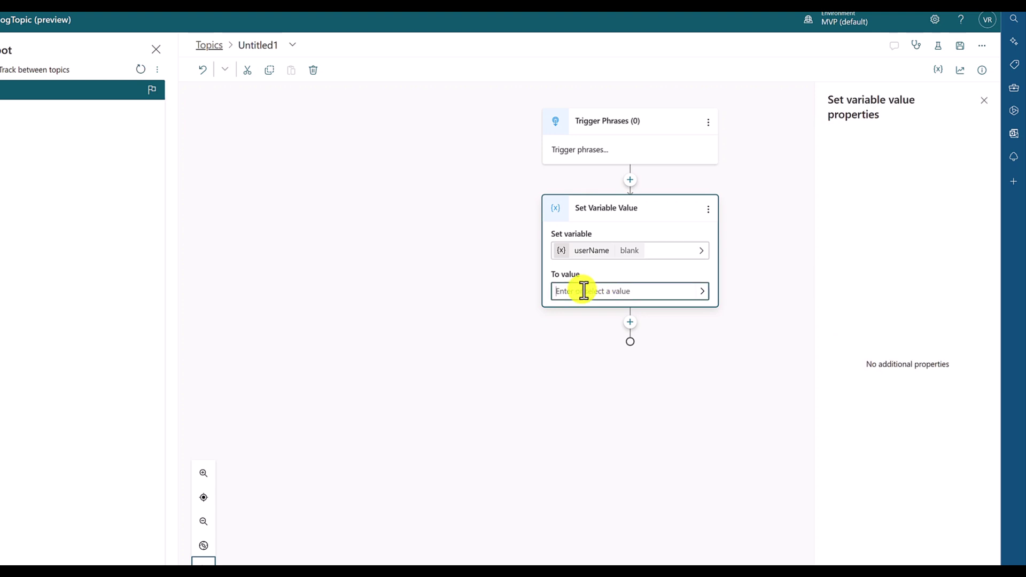
Step: Enter a person's name as userName's value, making it a string, and reopen its properties
{"action": "type", "text": "vinod"}
{"action": "left_click", "coordinate": [589, 250]}
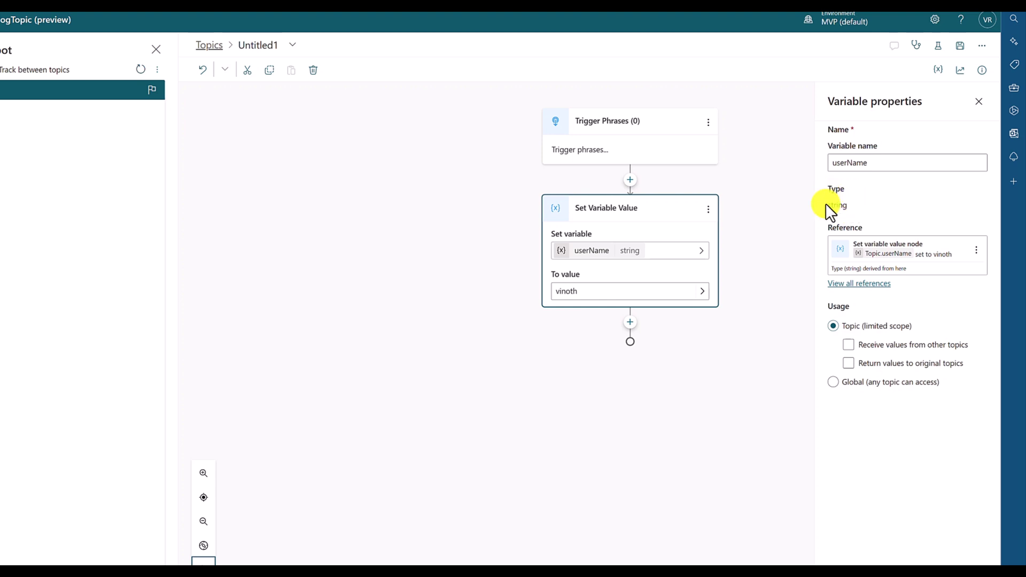
{"action": "left_click", "coordinate": [872, 370]}
Step: Tick Receive values from other topics and Return values to original topics for userName
{"action": "left_click", "coordinate": [868, 343]}
{"action": "left_click", "coordinate": [850, 345]}
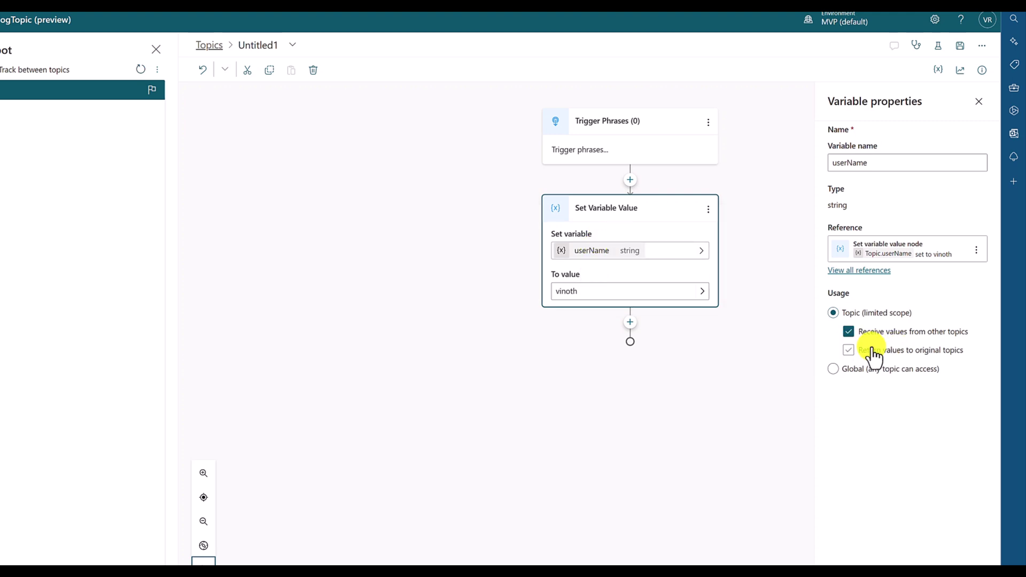
{"action": "left_click", "coordinate": [851, 350]}
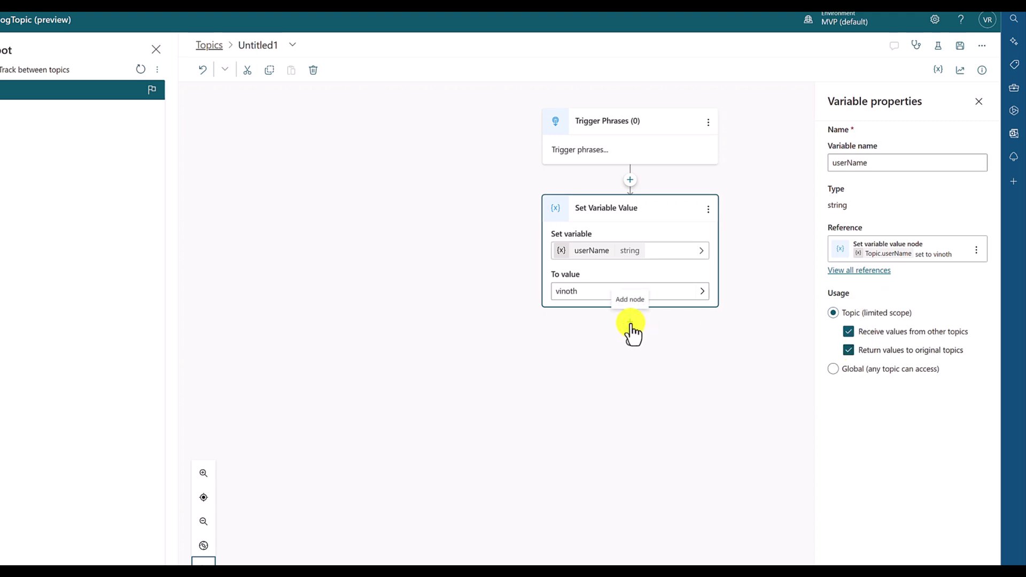
Step: Add a second Set Variable Value node assigning true to a new variable Var1
{"action": "left_click", "coordinate": [631, 322]}
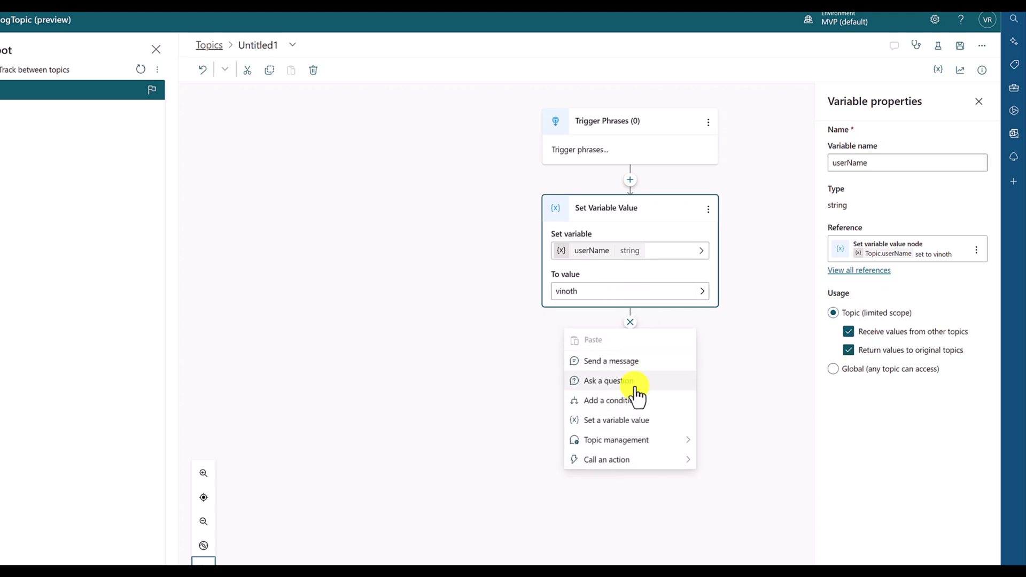
{"action": "left_click", "coordinate": [617, 427]}
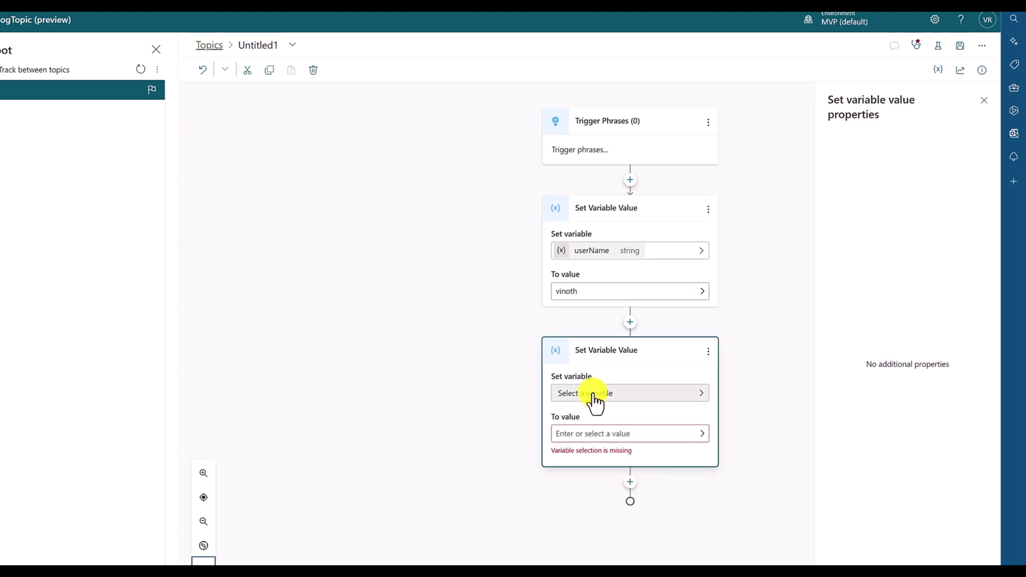
{"action": "left_click", "coordinate": [594, 401]}
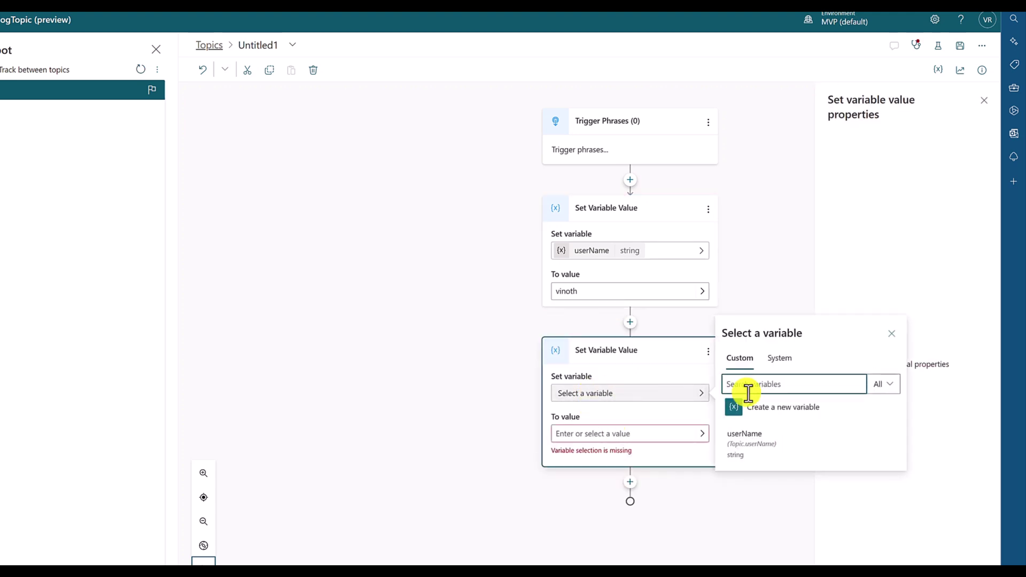
{"action": "left_click", "coordinate": [813, 410]}
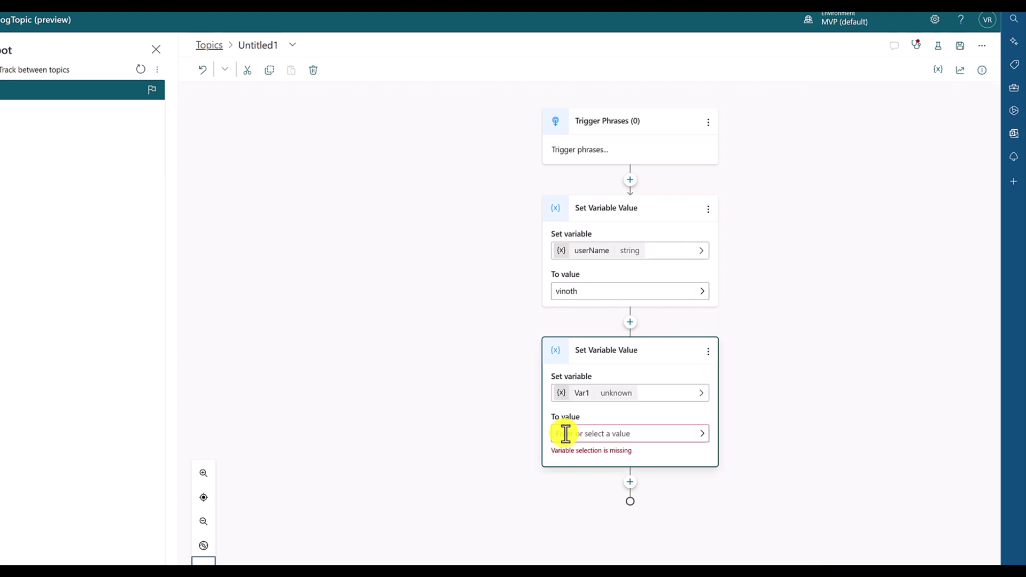
{"action": "left_click", "coordinate": [566, 433]}
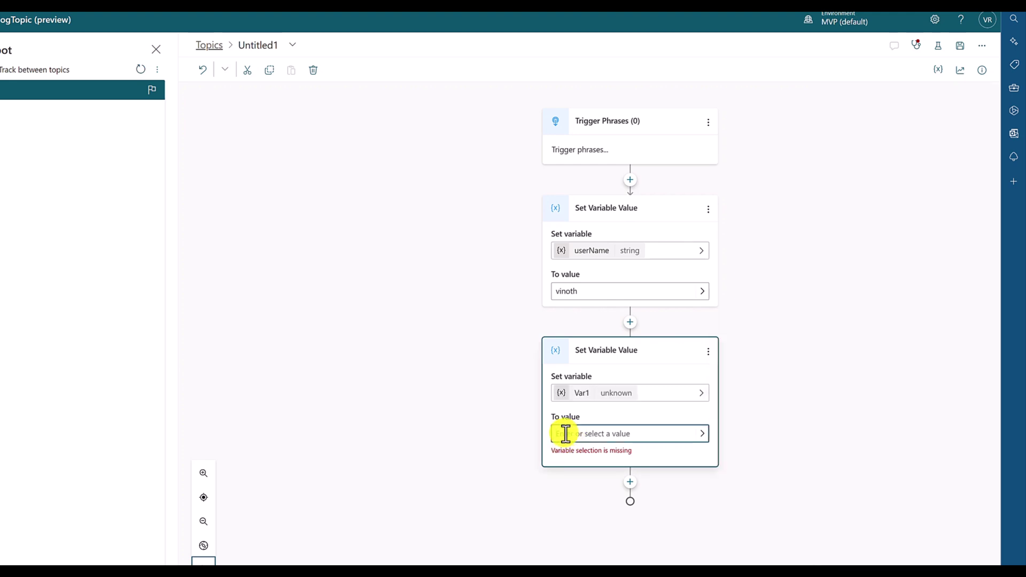
{"action": "type", "text": "true"}
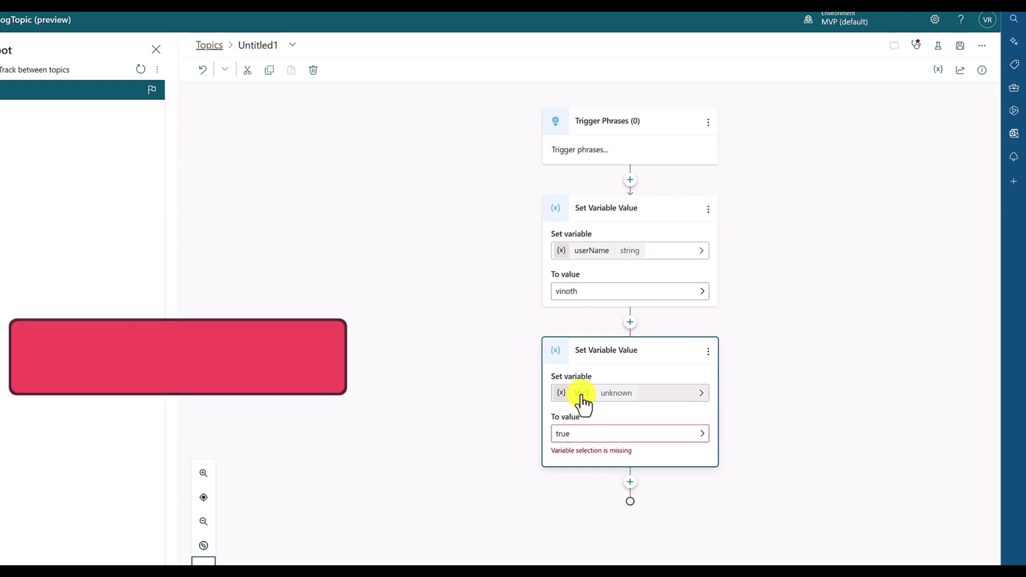
{"action": "left_click", "coordinate": [582, 393]}
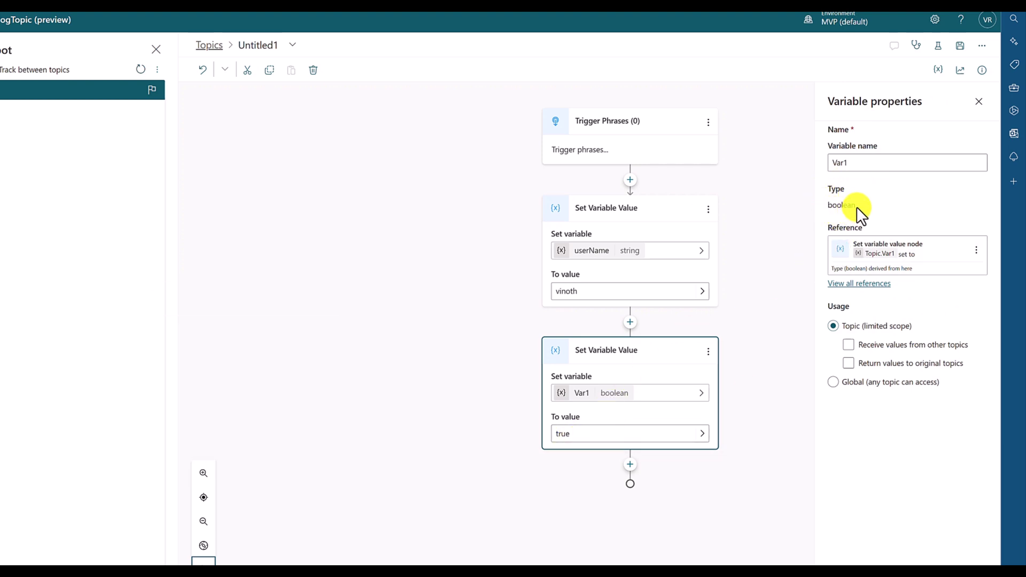
Step: Rename Var1 to isUserName and set its usage to Global (any topic can access)
{"action": "left_click_drag", "start_coordinate": [860, 166], "coordinate": [820, 165]}
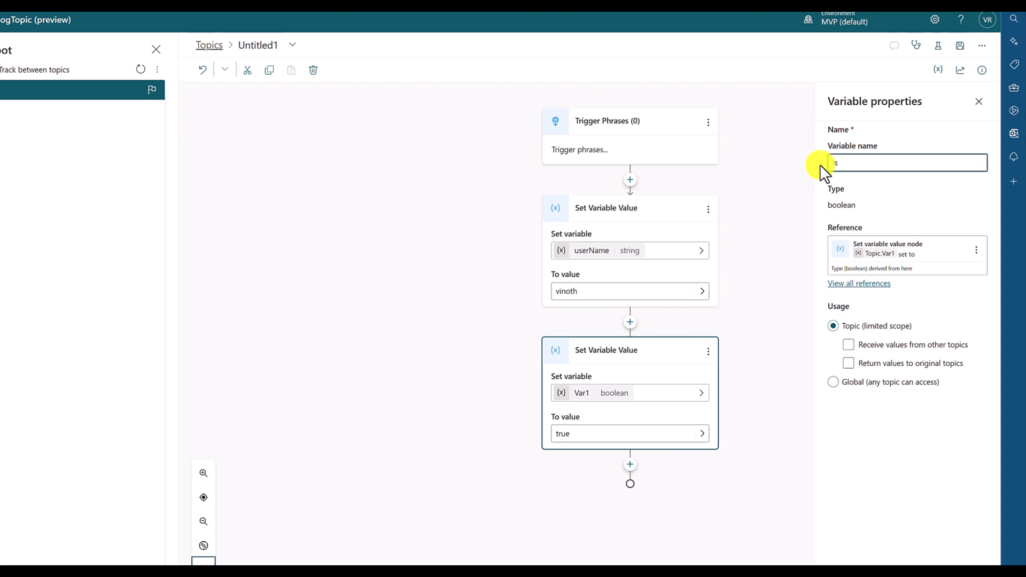
{"action": "type", "text": "isUserName"}
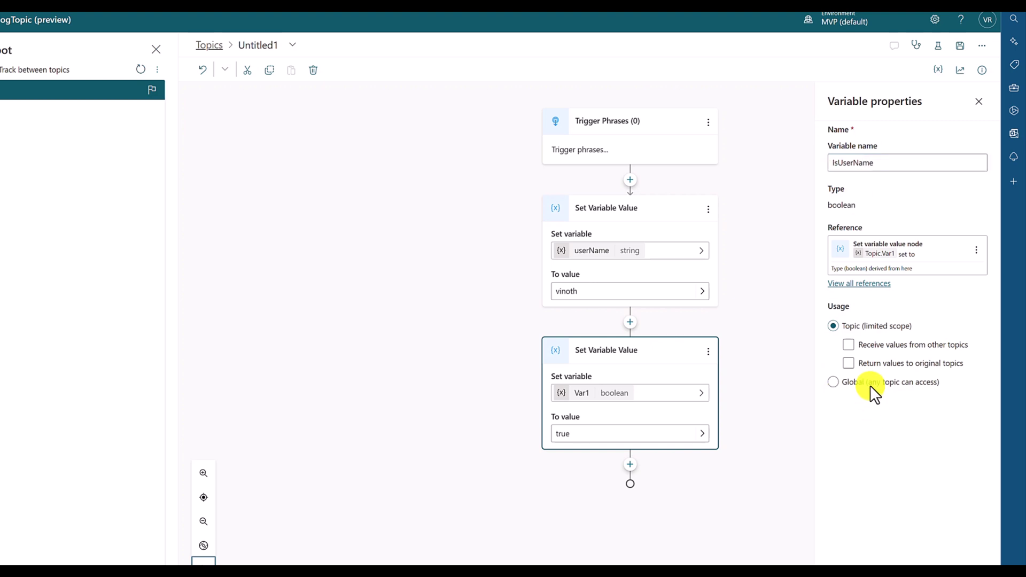
{"action": "left_click", "coordinate": [839, 379]}
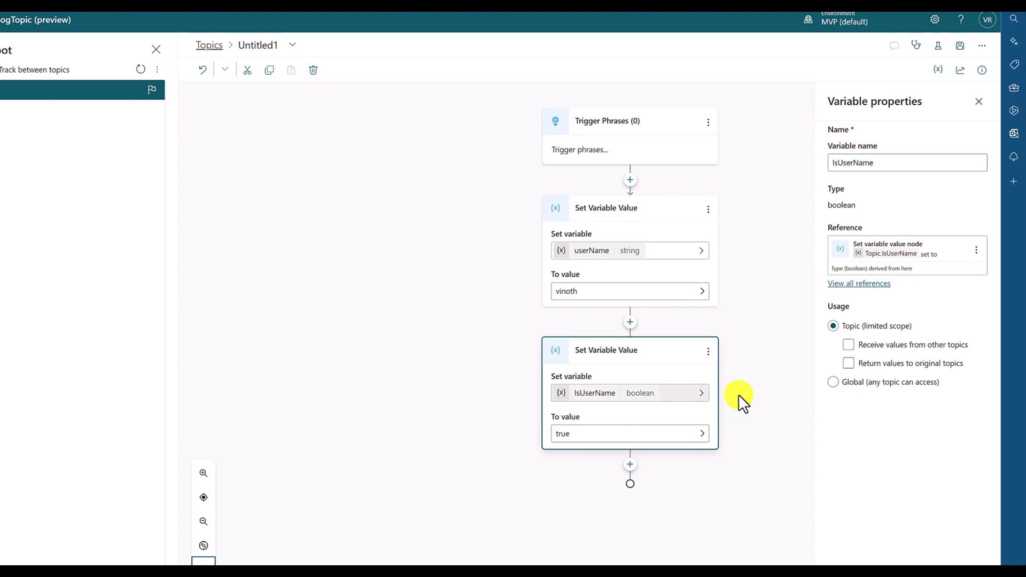
{"action": "left_click", "coordinate": [871, 366]}
{"action": "left_click", "coordinate": [874, 370]}
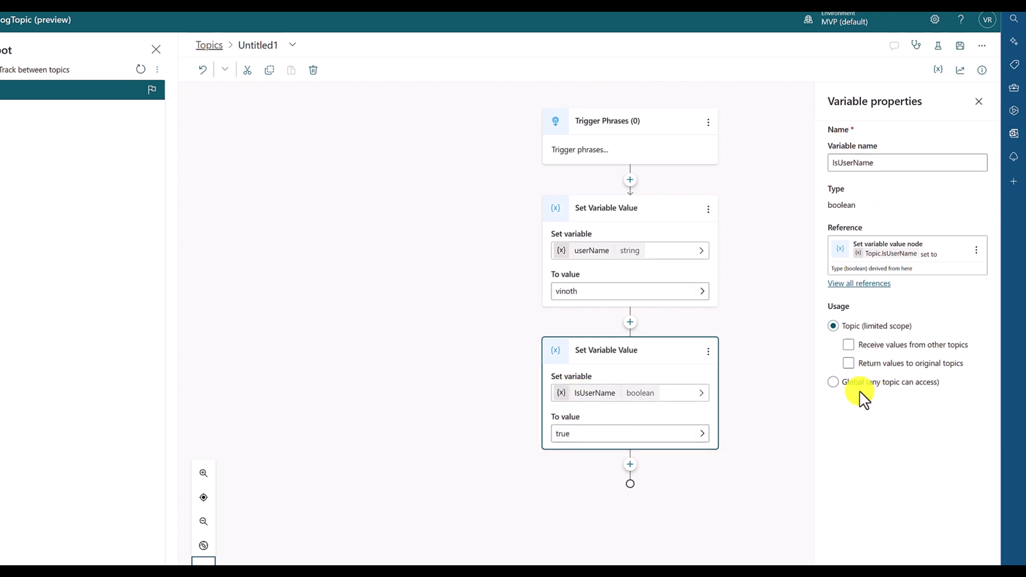
{"action": "left_click", "coordinate": [833, 382]}
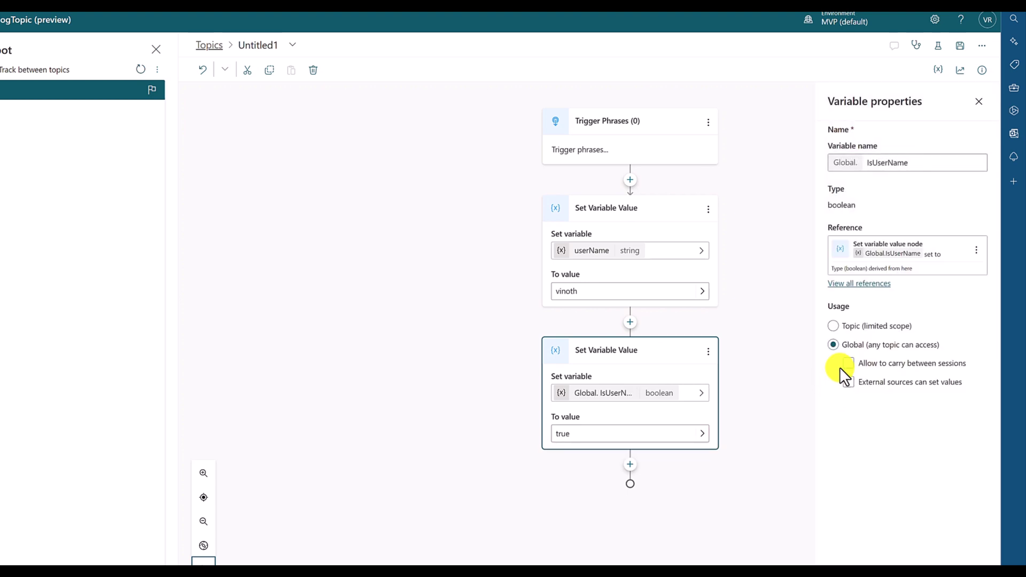
Step: Save the Untitled1 topic and list the System topics from the Topics page
{"action": "left_click", "coordinate": [960, 50]}
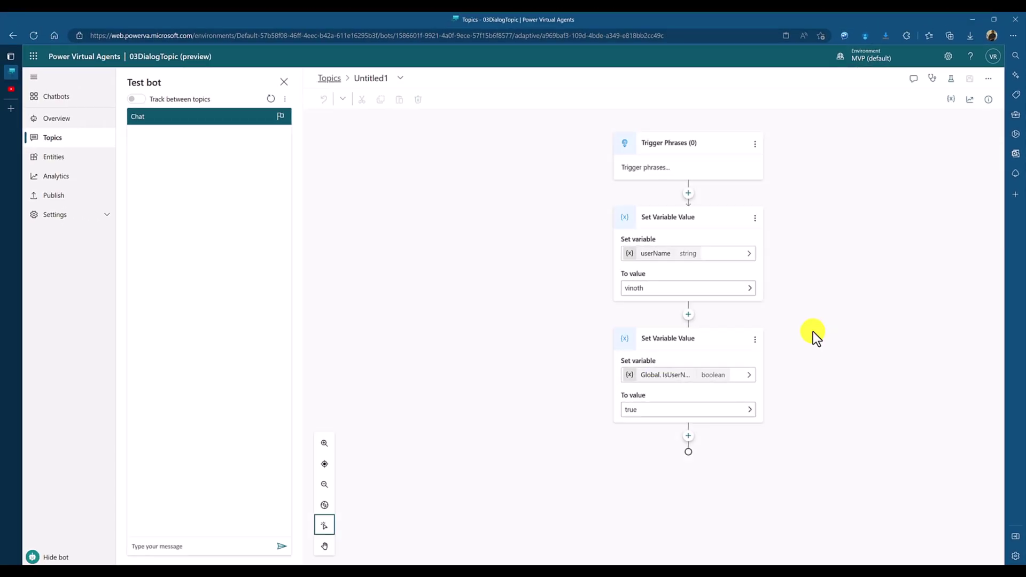
{"action": "left_click", "coordinate": [329, 78]}
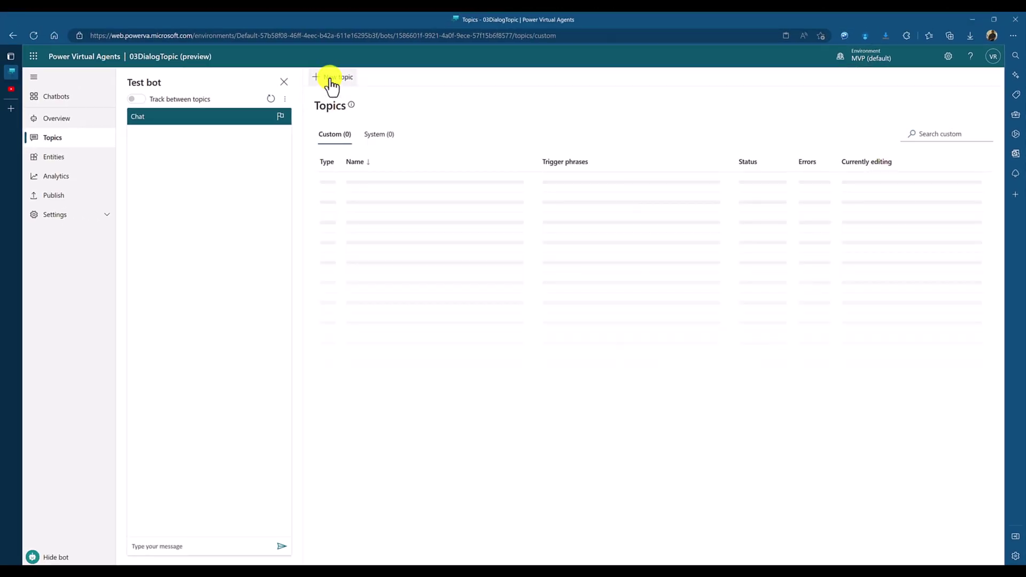
{"action": "left_click", "coordinate": [384, 135]}
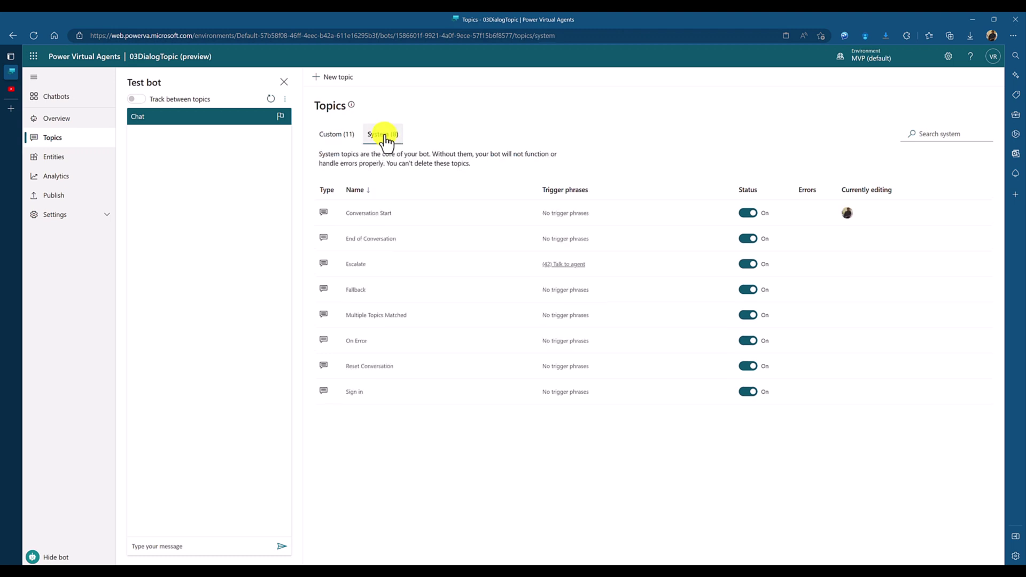
Step: In Conversation Start, bring up the insertable variables for the final Hello message
{"action": "left_click", "coordinate": [379, 213]}
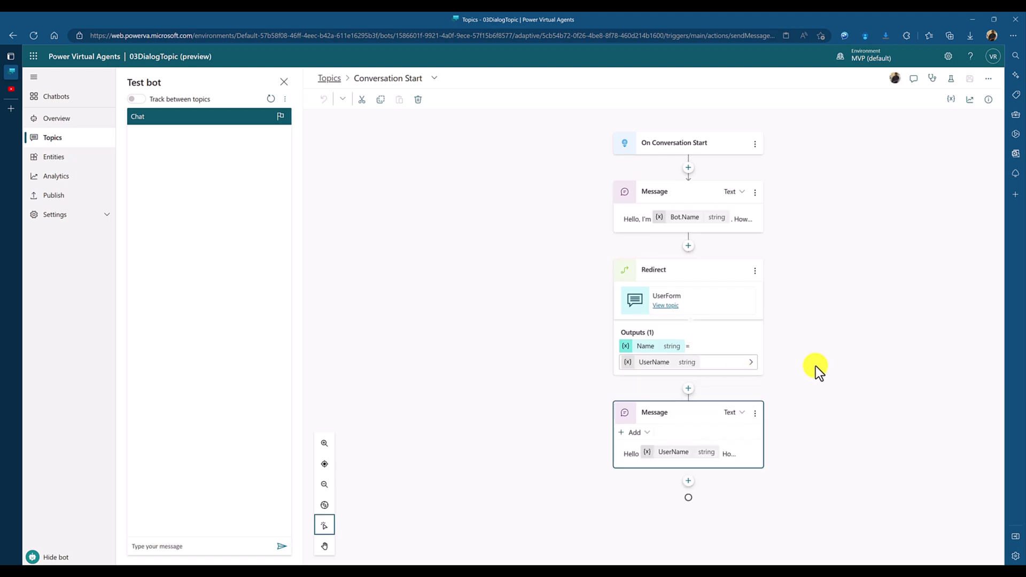
{"action": "left_click", "coordinate": [650, 456]}
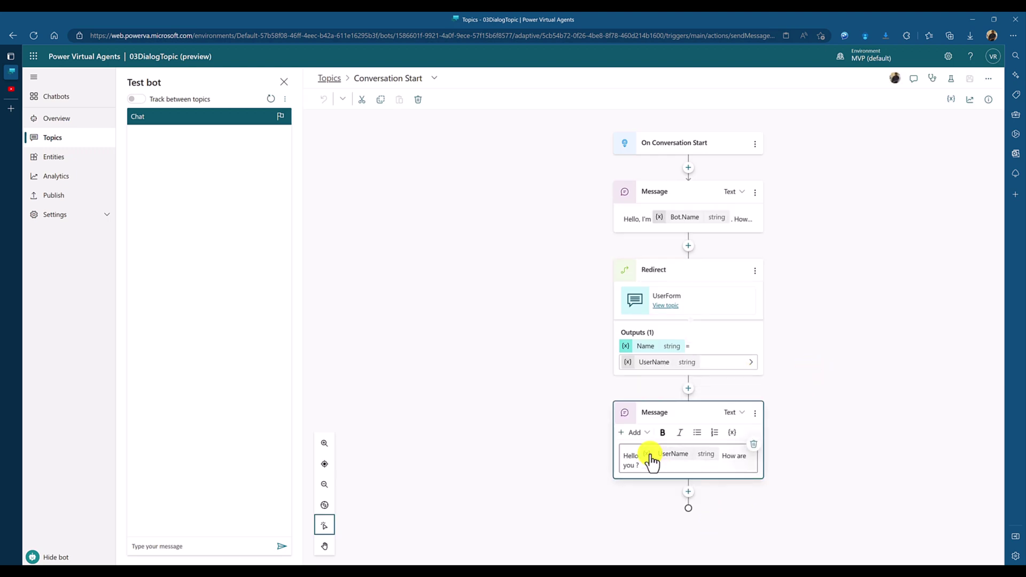
{"action": "left_click", "coordinate": [733, 434]}
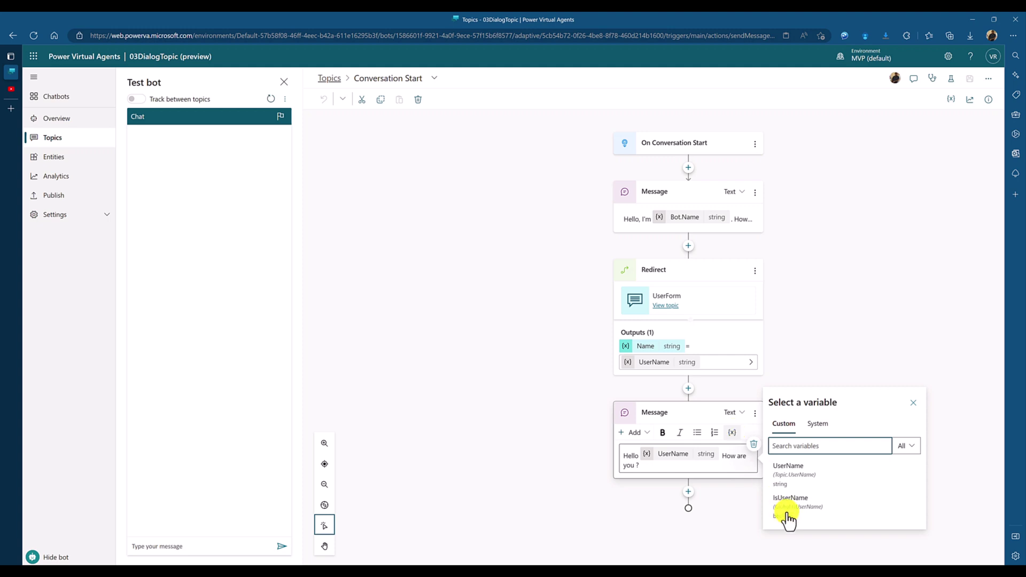